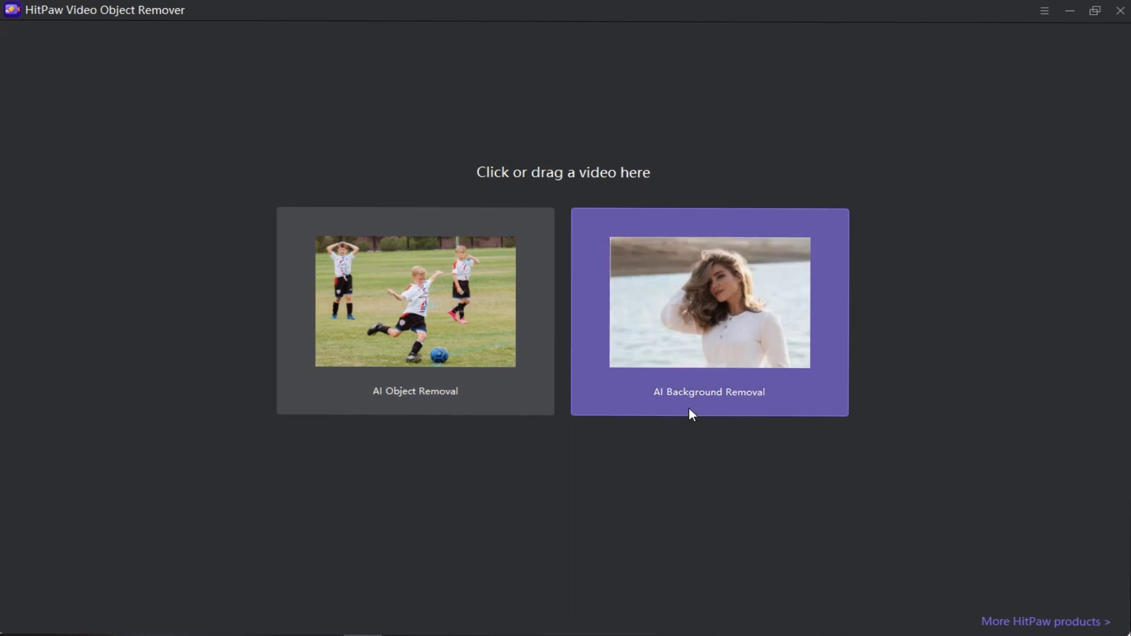
# Open the For Roto clip in AI Background Removal.
pyautogui.click(706, 365)
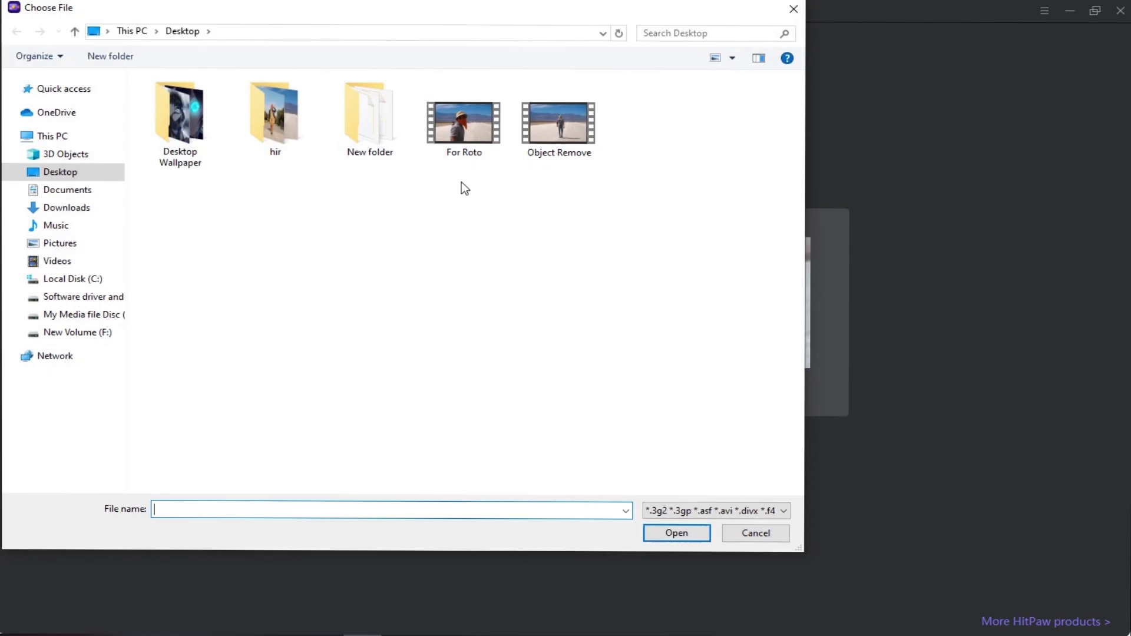
pyautogui.click(476, 134)
pyautogui.click(679, 532)
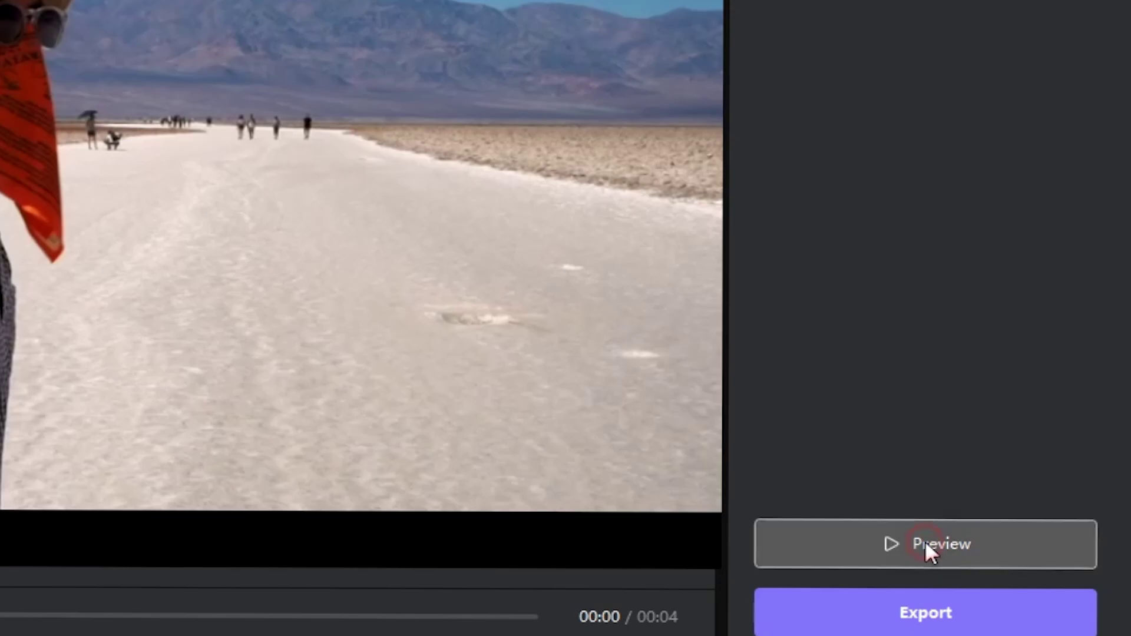
# Preview the For Roto clip with its transparent background, then close the preview.
pyautogui.click(928, 548)
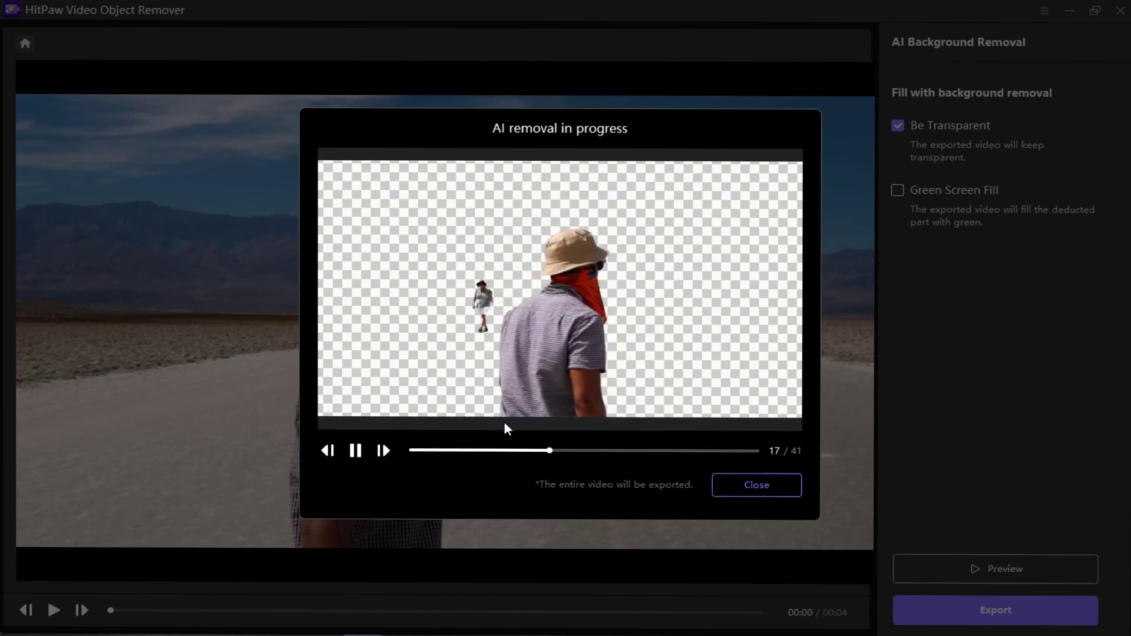
pyautogui.click(766, 492)
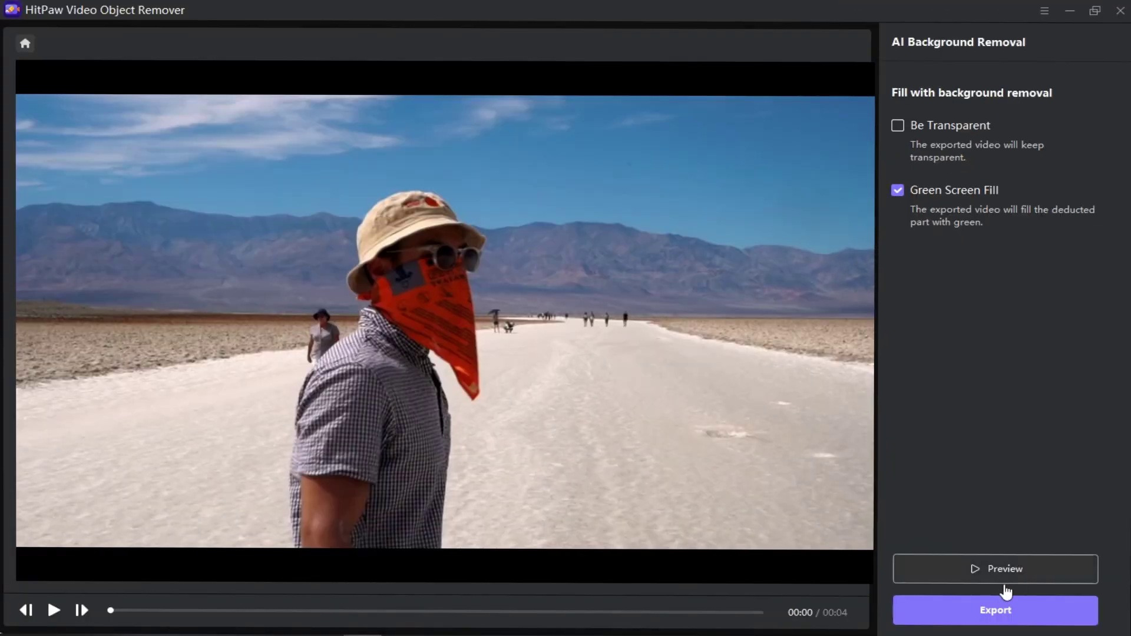
# Preview the green-screen version of the clip, then close the preview.
pyautogui.click(999, 570)
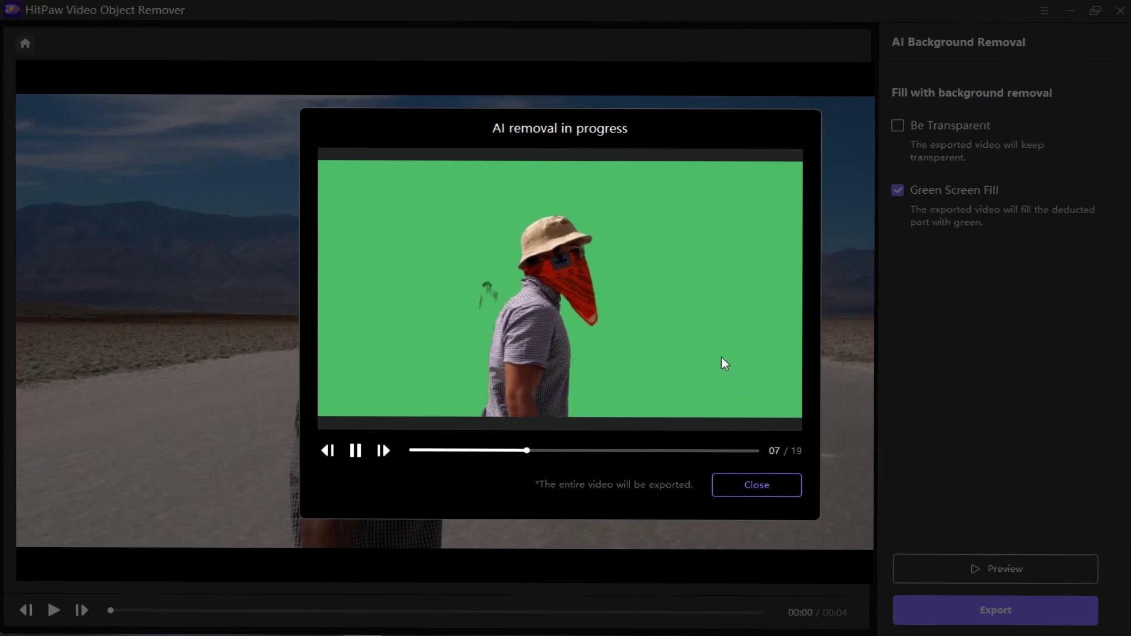
pyautogui.click(766, 493)
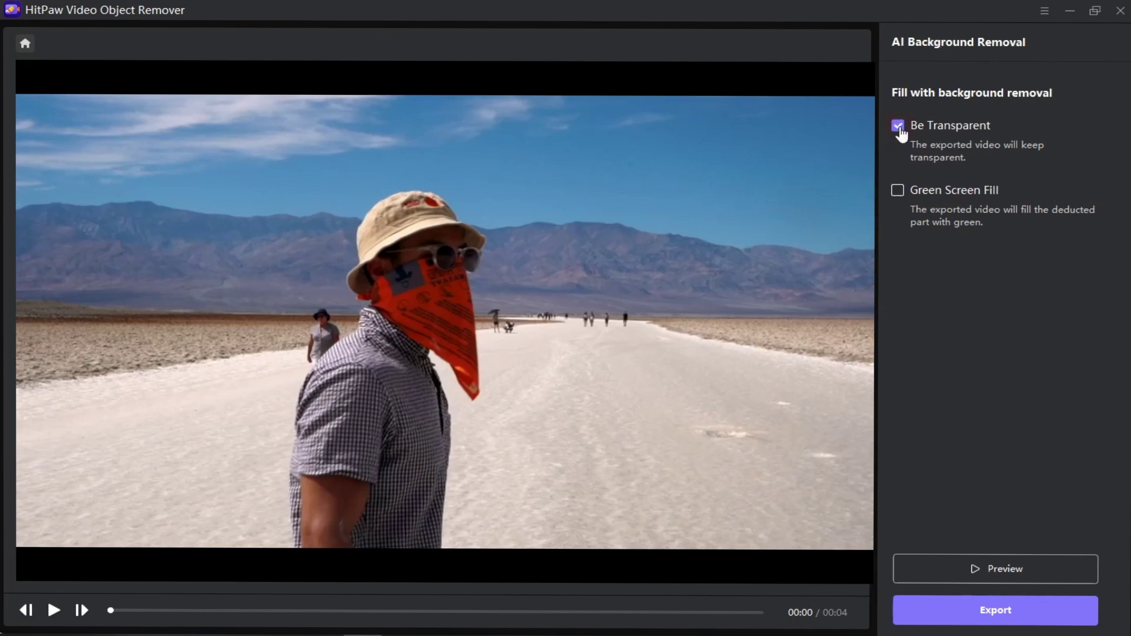
# Export the transparent-background clip as WebM into the Desktop folder.
pyautogui.click(1000, 615)
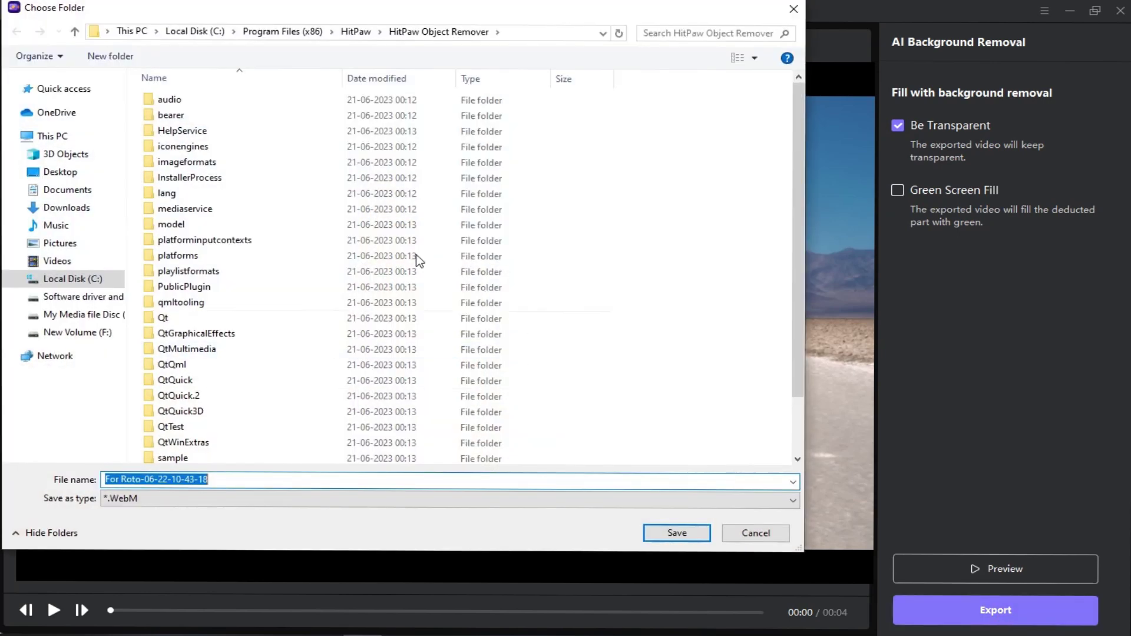
pyautogui.click(63, 173)
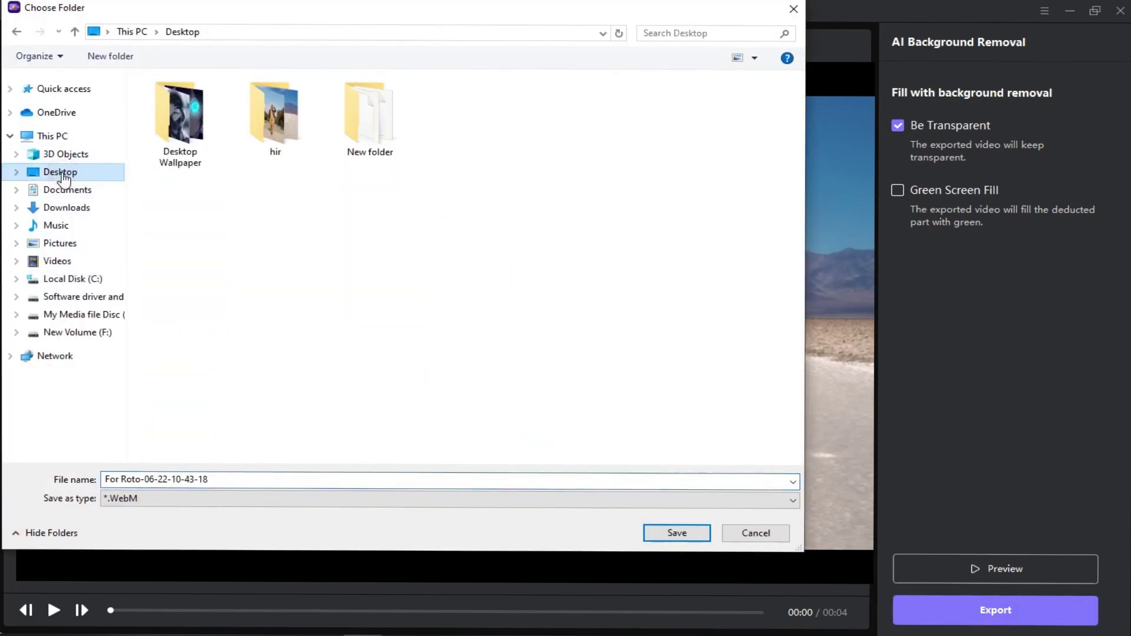
pyautogui.click(683, 534)
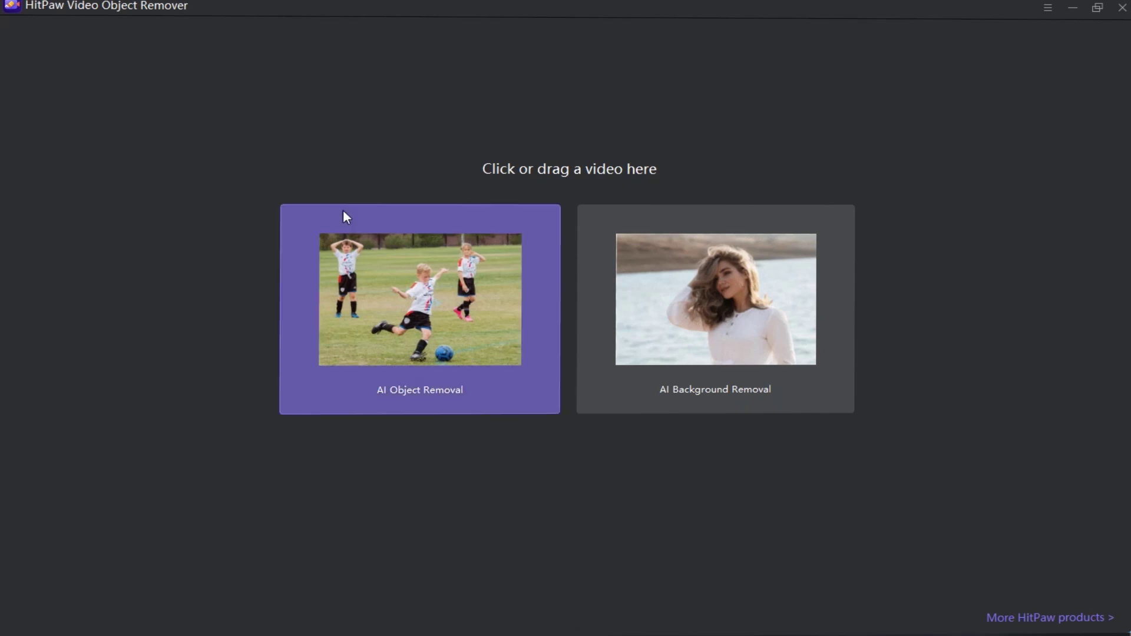
# Open the HOD BG dragon clip in AI Object Removal.
pyautogui.click(423, 365)
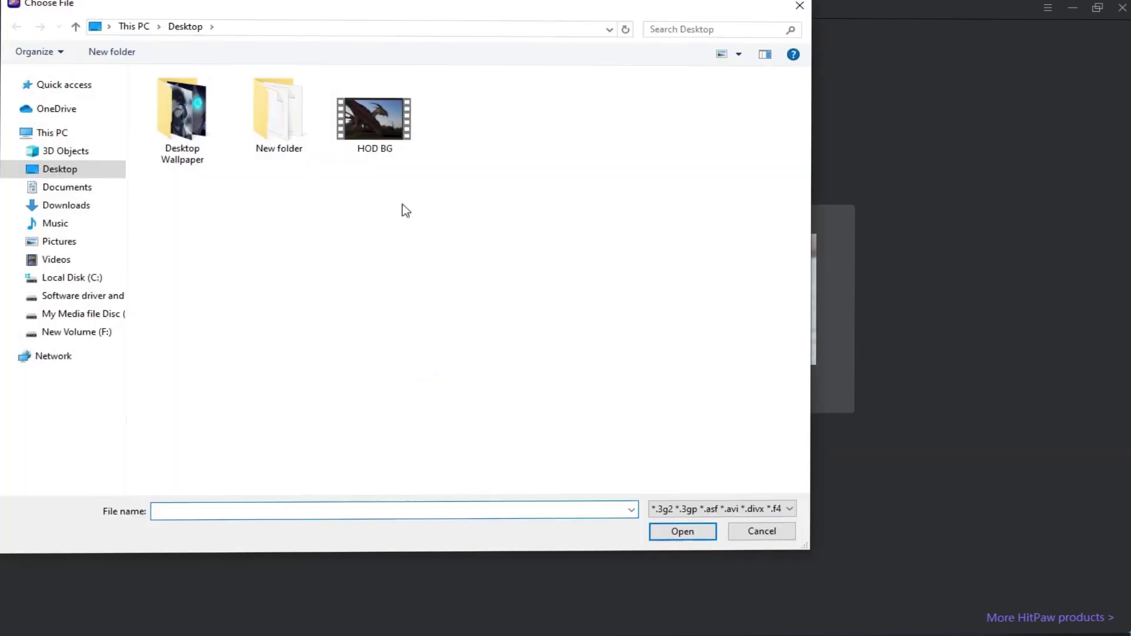
pyautogui.click(687, 532)
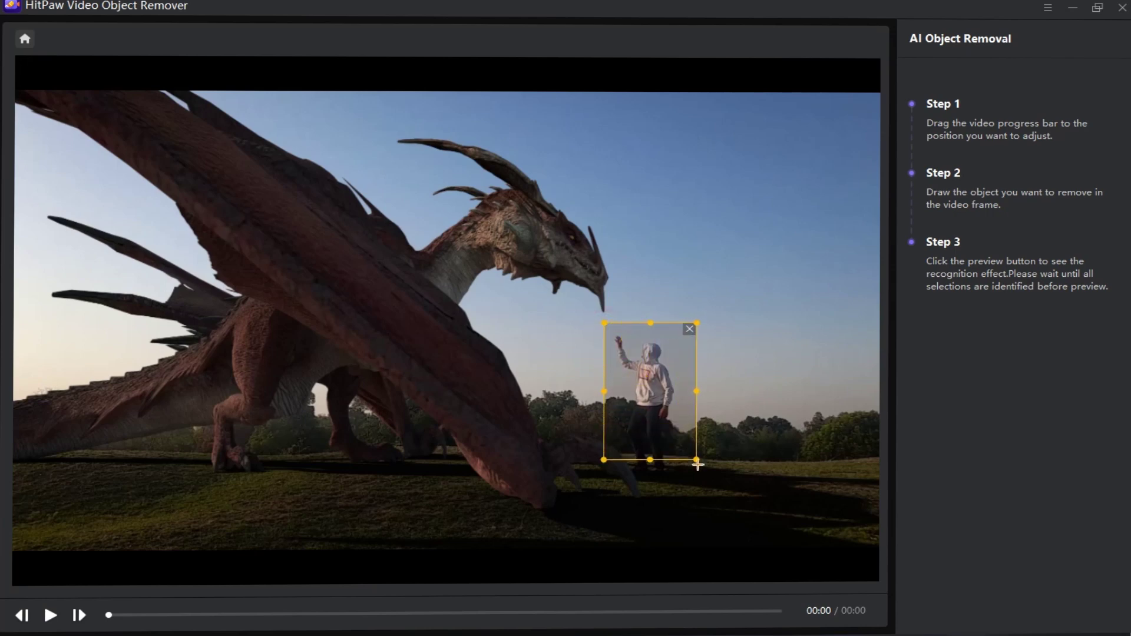
# Box the person beside the dragon and preview the yellow removal mask.
pyautogui.moveTo(695, 486); pyautogui.dragTo(696, 486)
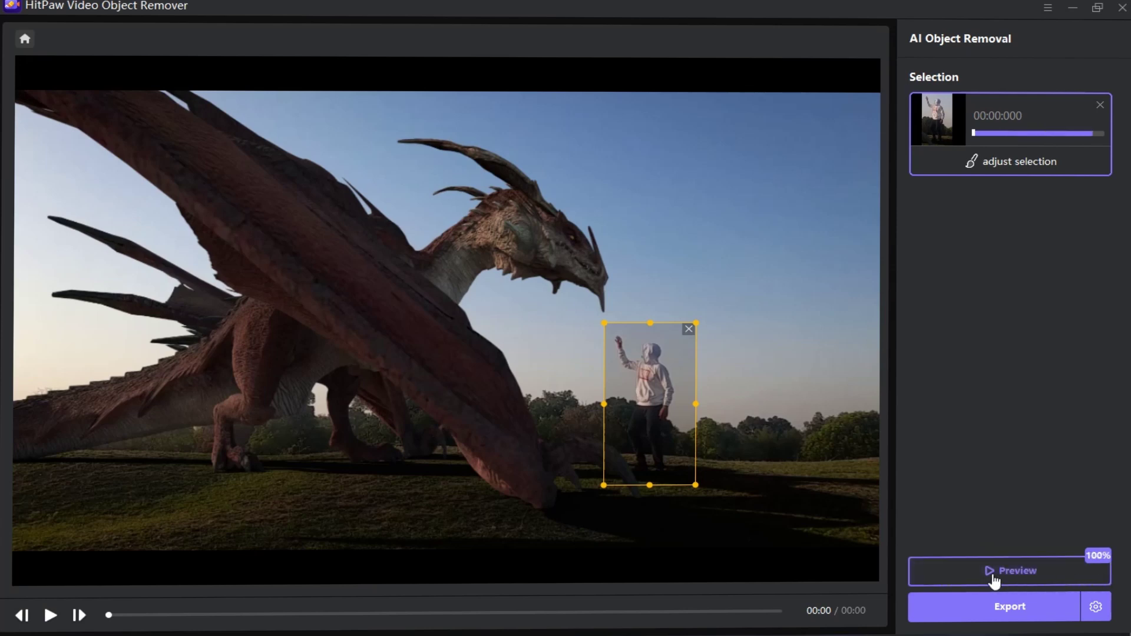
pyautogui.click(1015, 571)
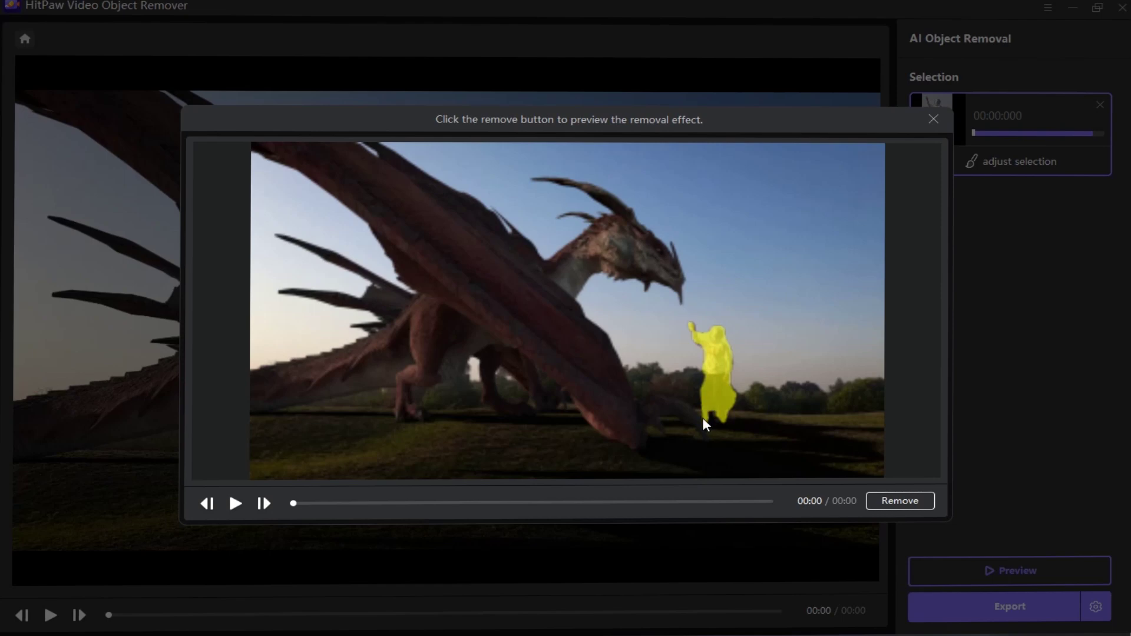
pyautogui.click(933, 119)
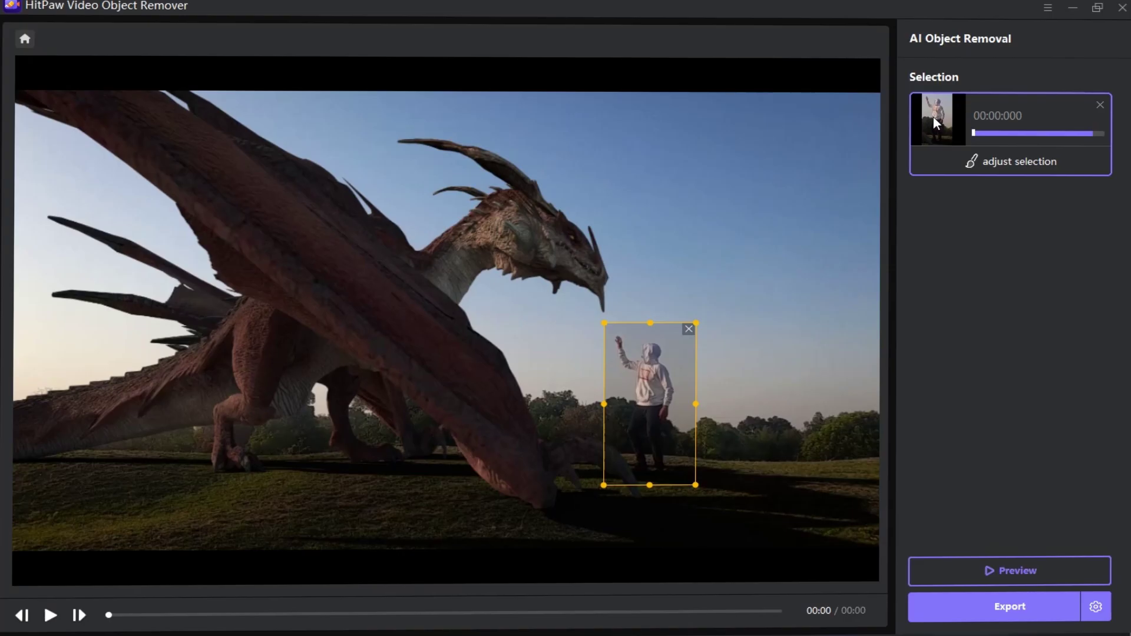
# Set a 28 px brush and paint the person into the mask across three frames.
pyautogui.click(1024, 164)
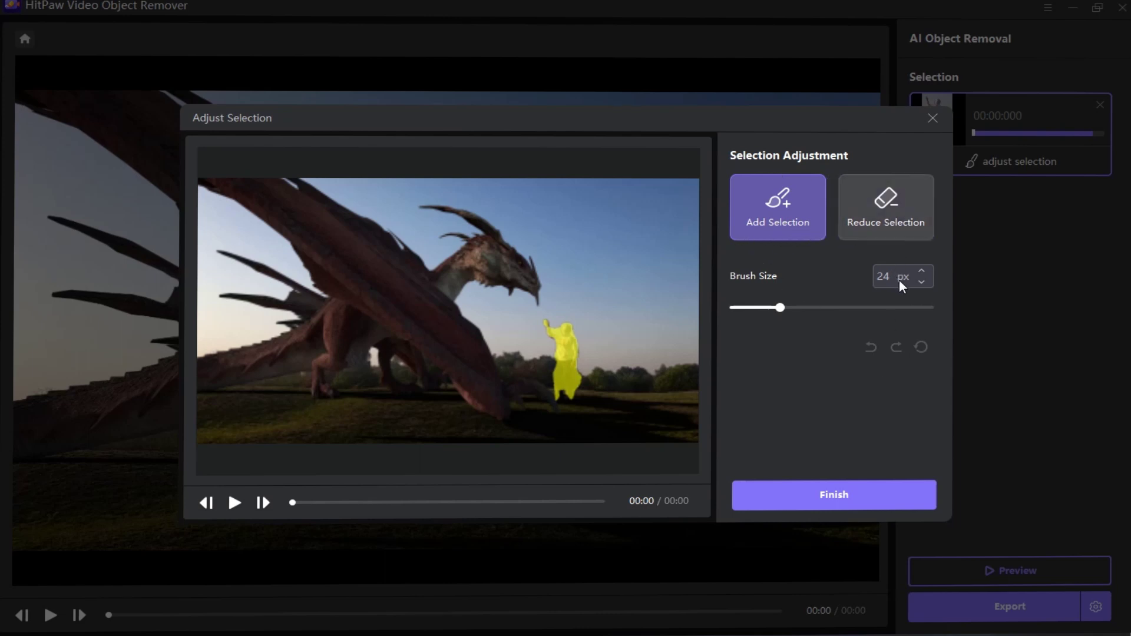
pyautogui.moveTo(779, 307)
pyautogui.mouseDown()
pyautogui.moveTo(812, 307)
pyautogui.moveTo(769, 308)
pyautogui.moveTo(789, 307)
pyautogui.mouseUp()
pyautogui.moveTo(790, 308); pyautogui.dragTo(787, 307)
pyautogui.moveTo(547, 324)
pyautogui.mouseDown()
pyautogui.moveTo(560, 396)
pyautogui.moveTo(567, 323)
pyautogui.mouseUp()
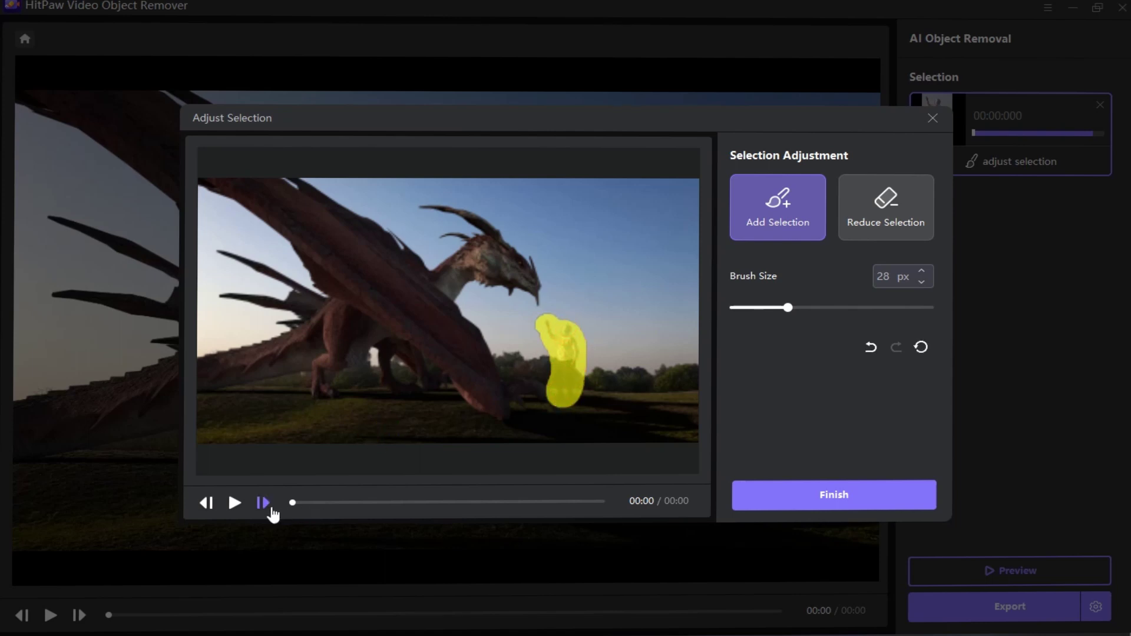
pyautogui.click(271, 510)
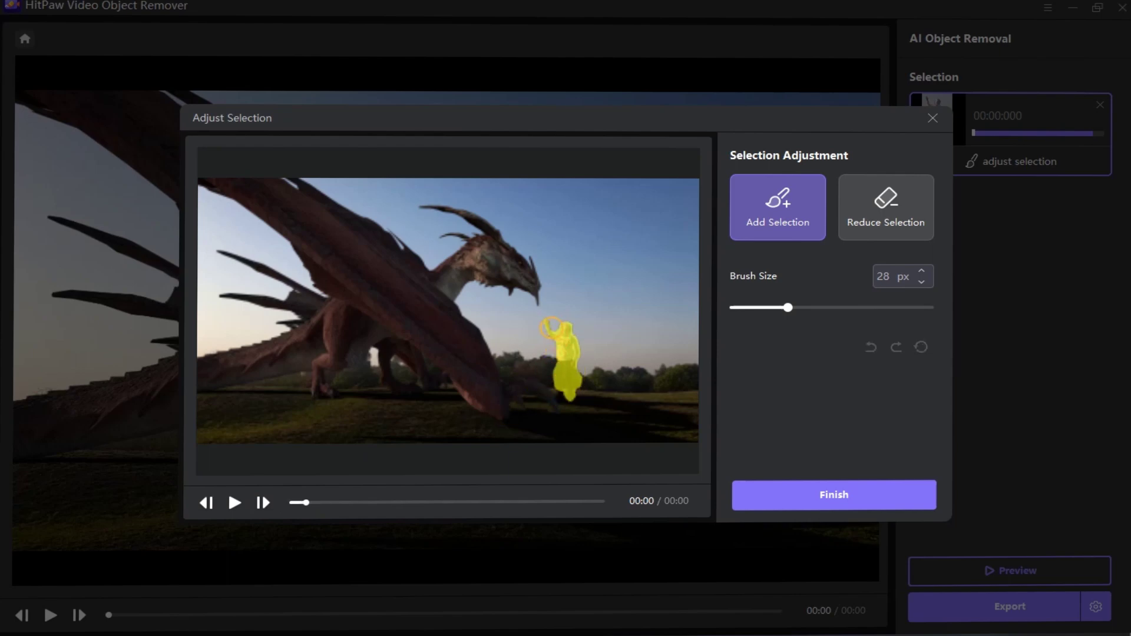
pyautogui.moveTo(550, 328); pyautogui.dragTo(559, 353)
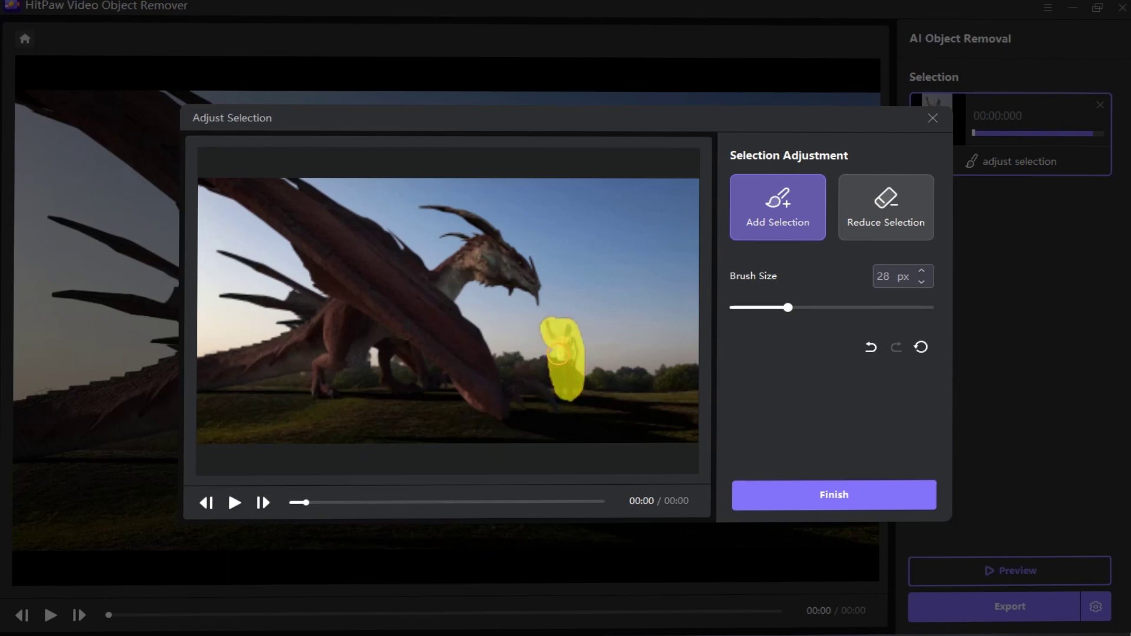
pyautogui.click(262, 503)
pyautogui.moveTo(545, 330); pyautogui.dragTo(562, 374)
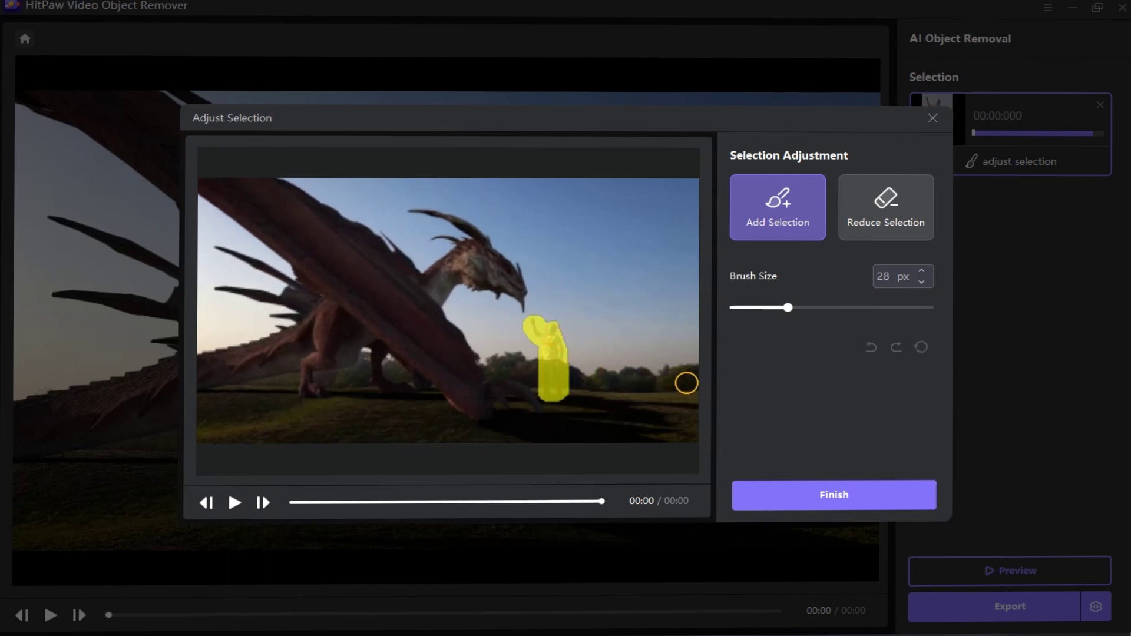
pyautogui.click(839, 498)
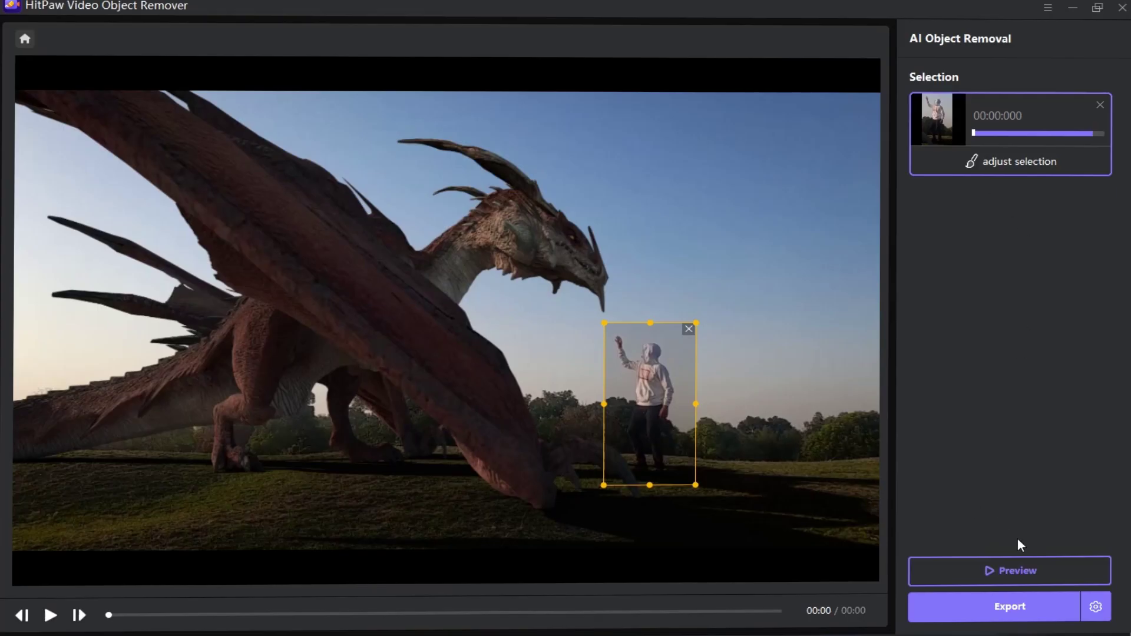
# Remove the person from the dragon clip and close the finished preview.
pyautogui.click(1012, 570)
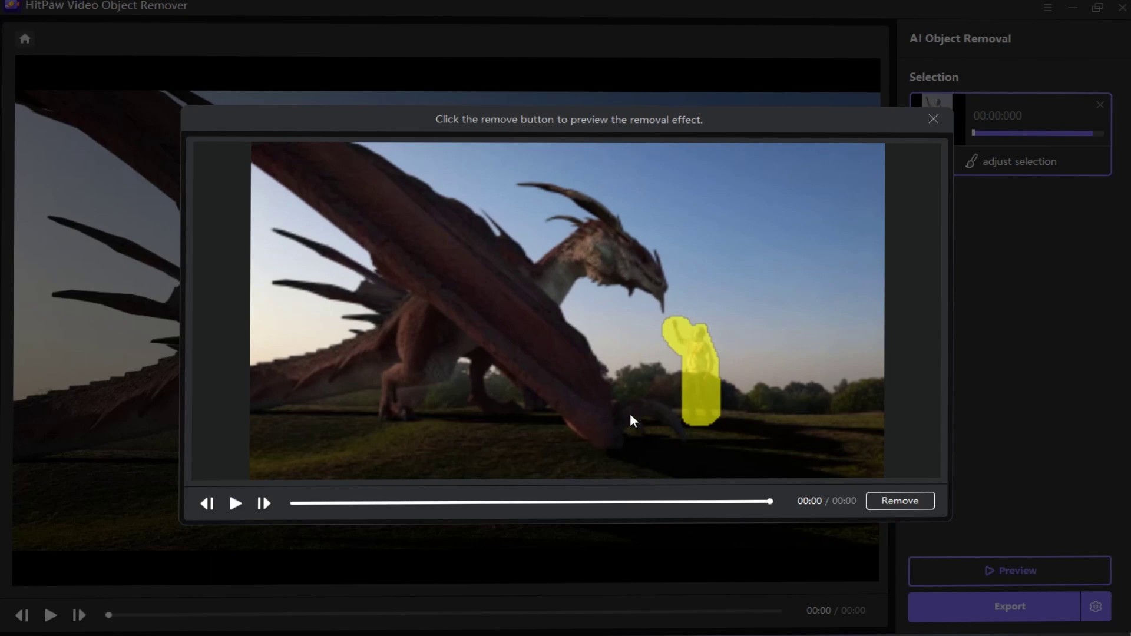
pyautogui.click(901, 503)
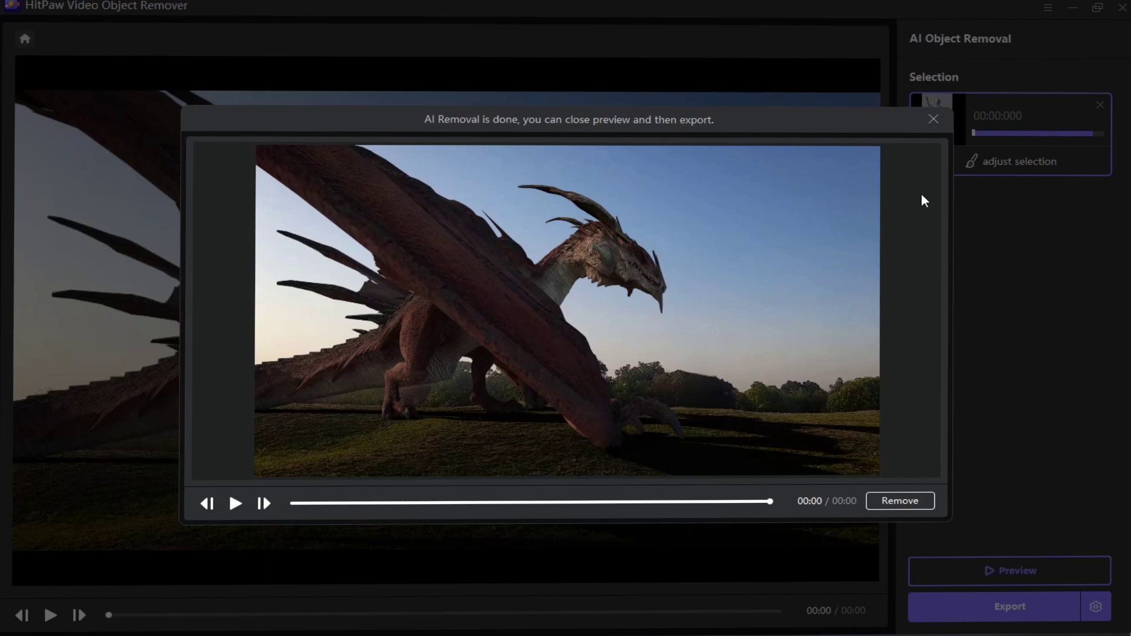
pyautogui.click(932, 119)
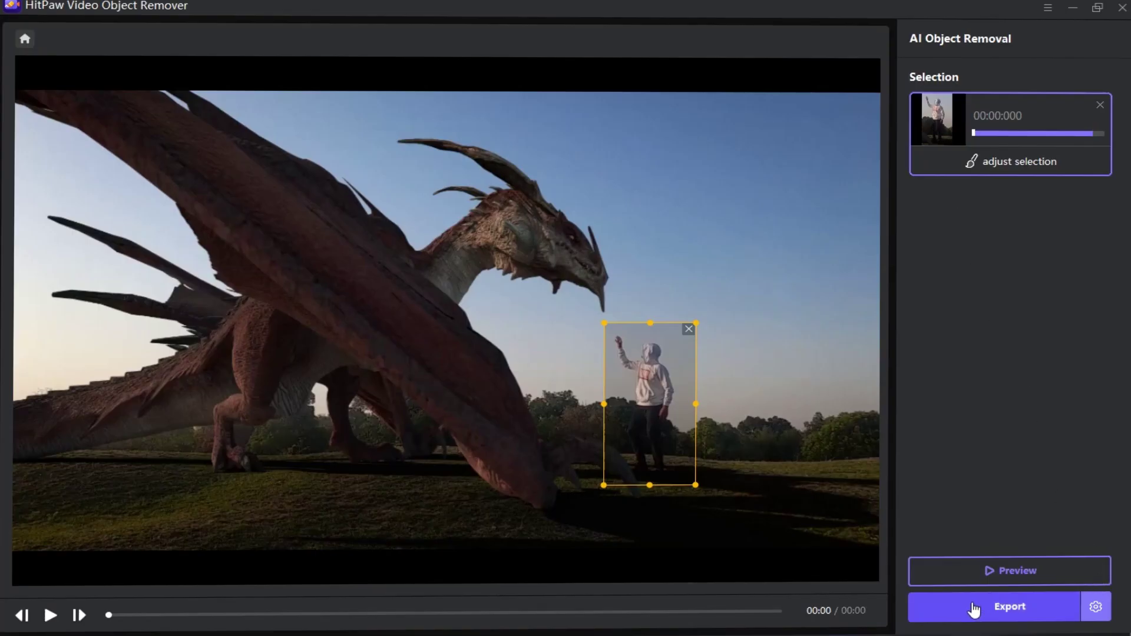
# Set the export to MP4, saved as 'Fh' on the Desktop.
pyautogui.click(1097, 610)
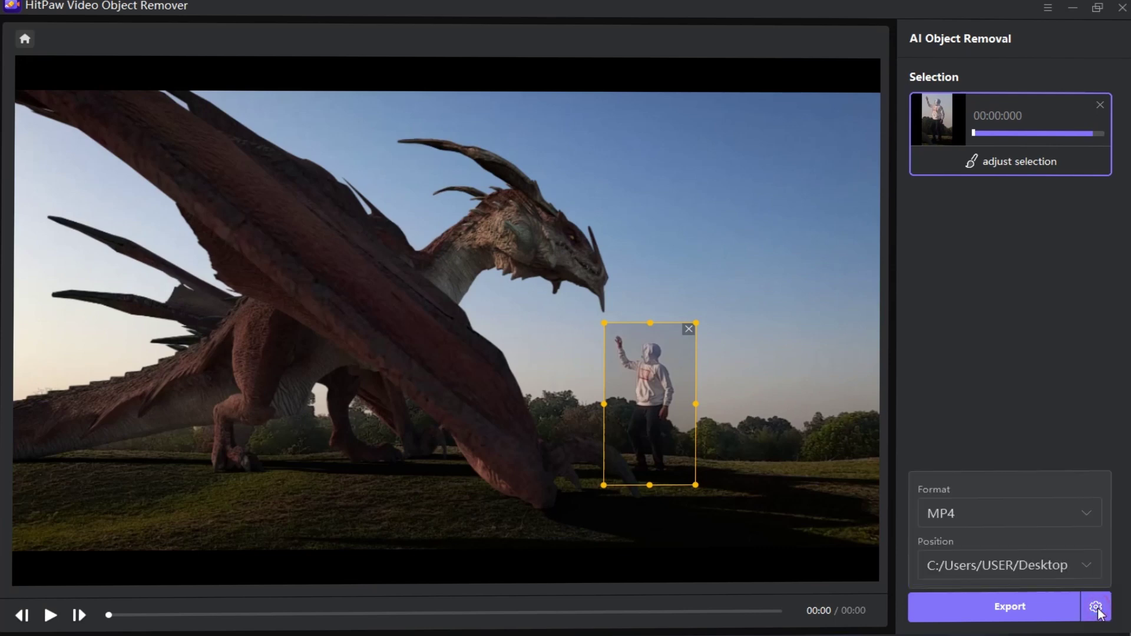
pyautogui.click(967, 515)
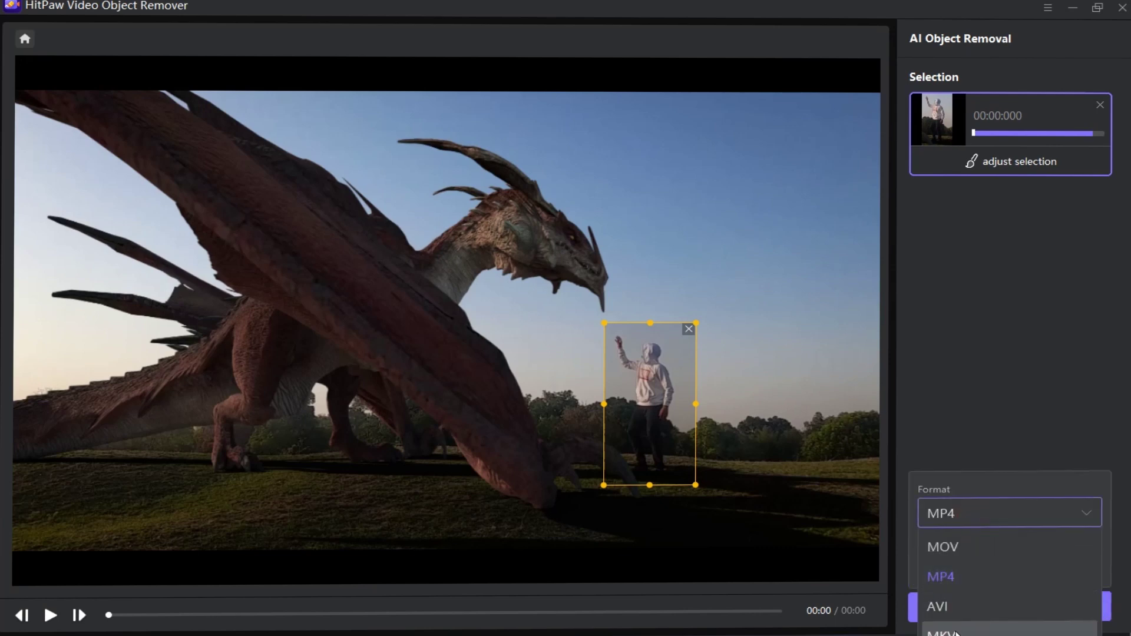
pyautogui.click(945, 575)
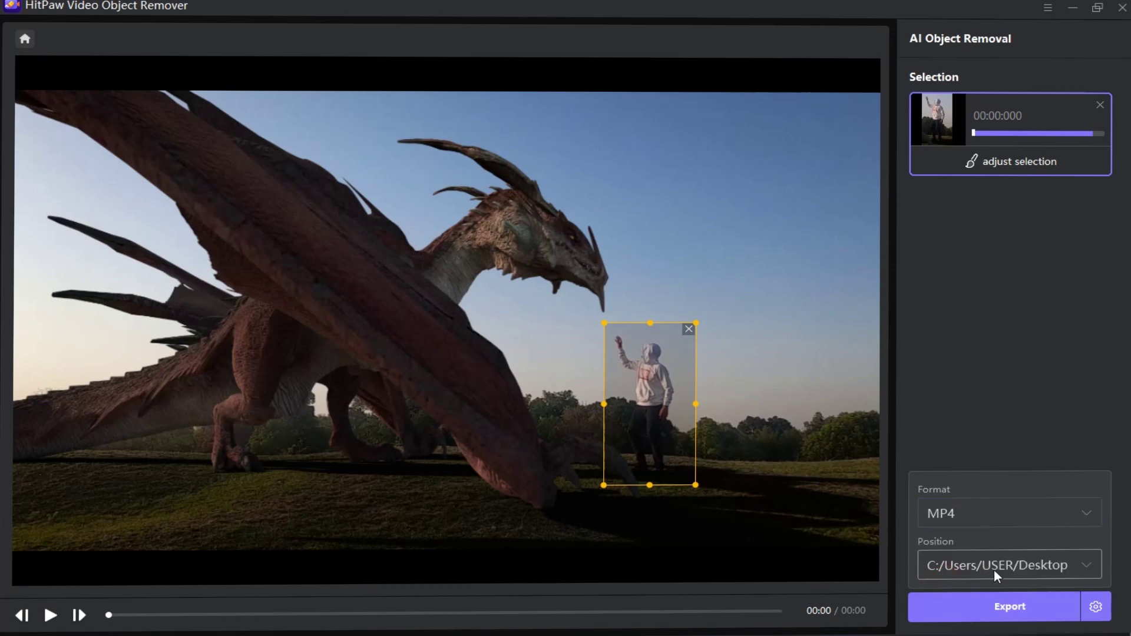
pyautogui.click(1087, 567)
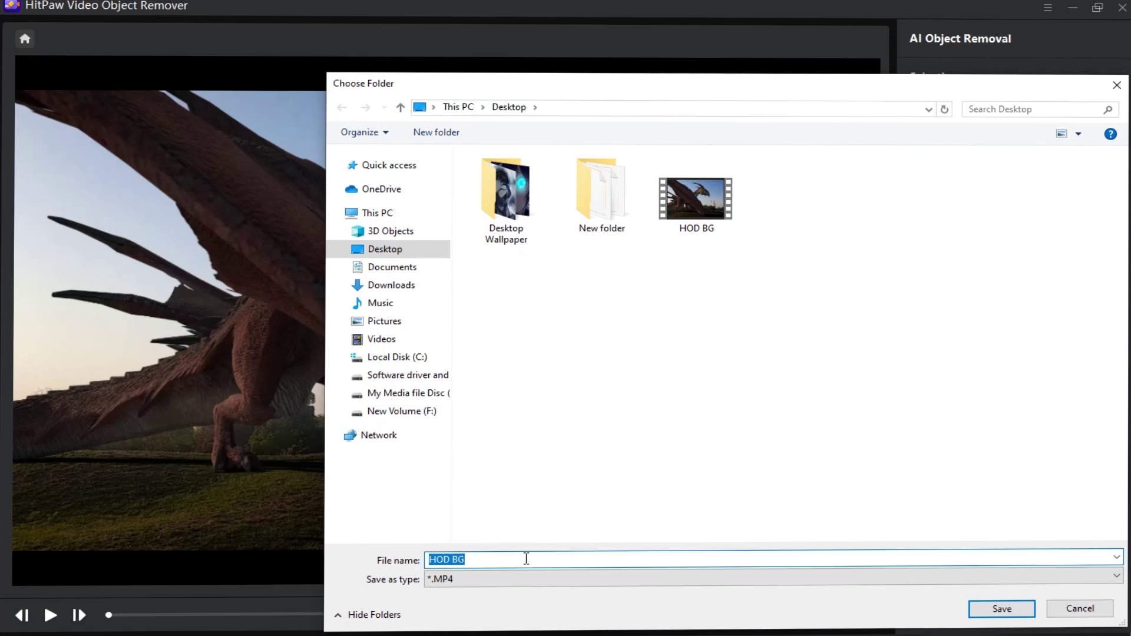
pyautogui.write('Fh')
pyautogui.click(1001, 610)
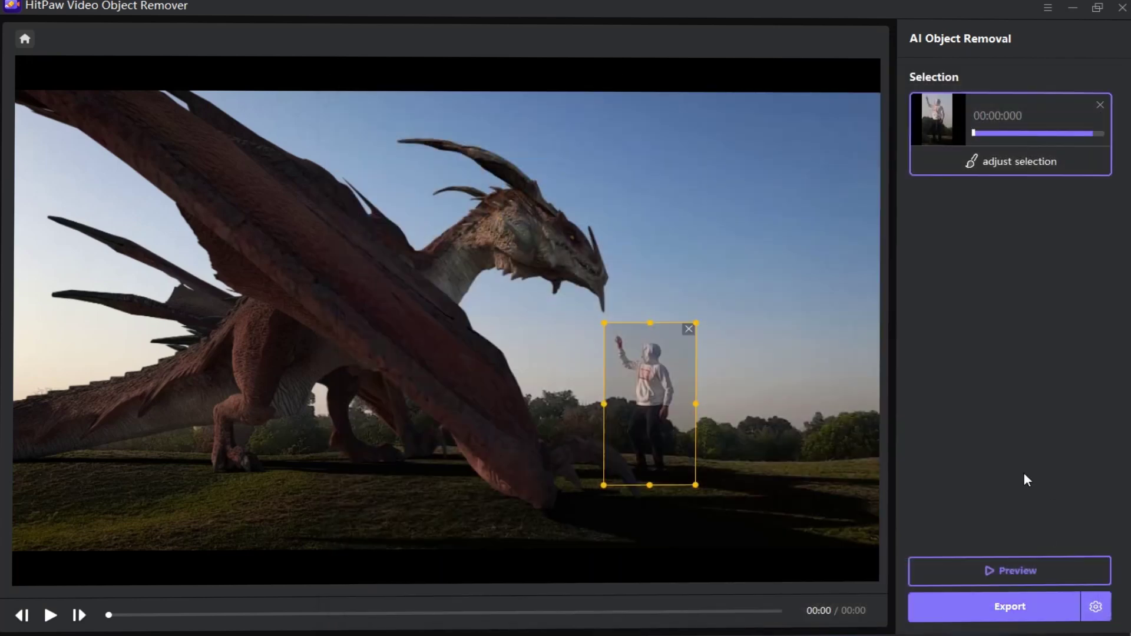